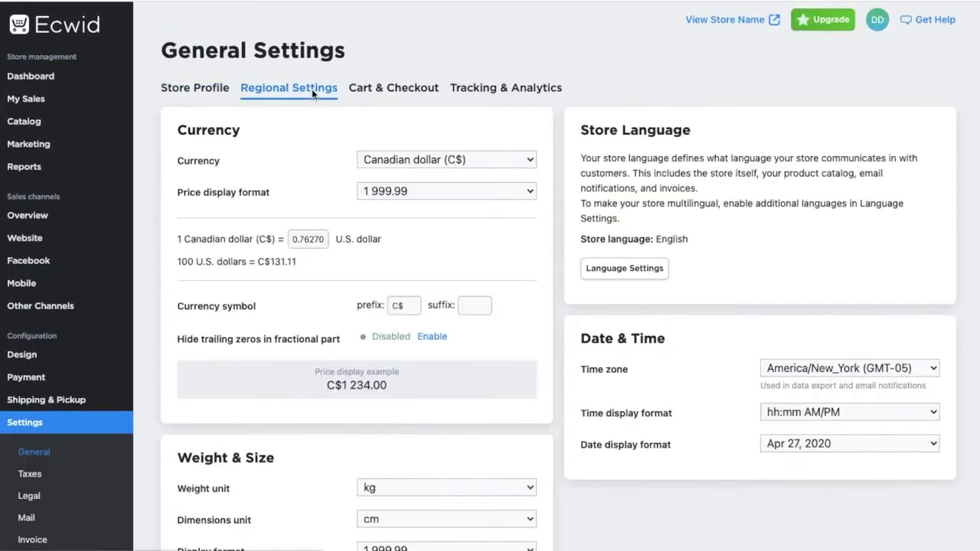
- Review the store's regional settings for currency, weight and size, and date and time
scroll(481, 316, down, 2)
scroll(482, 317, down, 1)
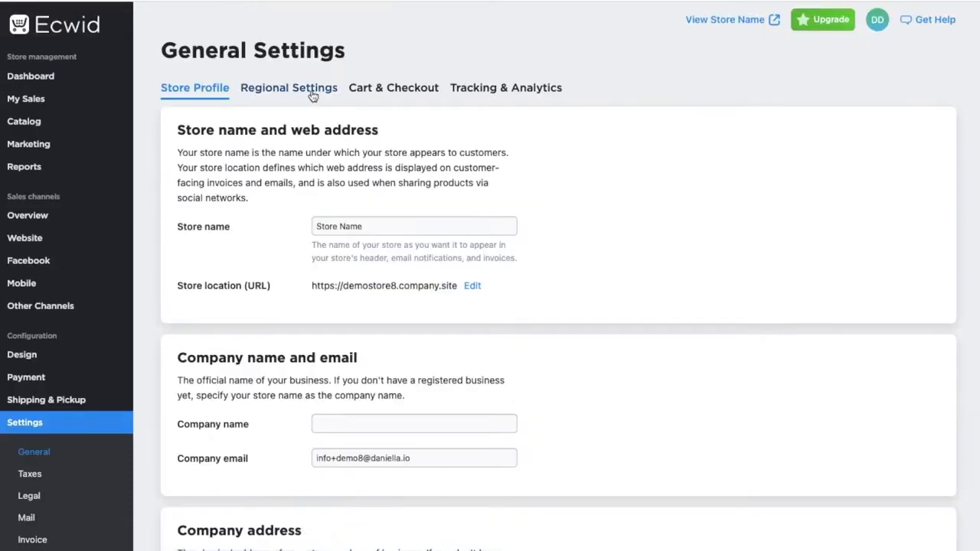
click(313, 90)
scroll(481, 314, down, 2)
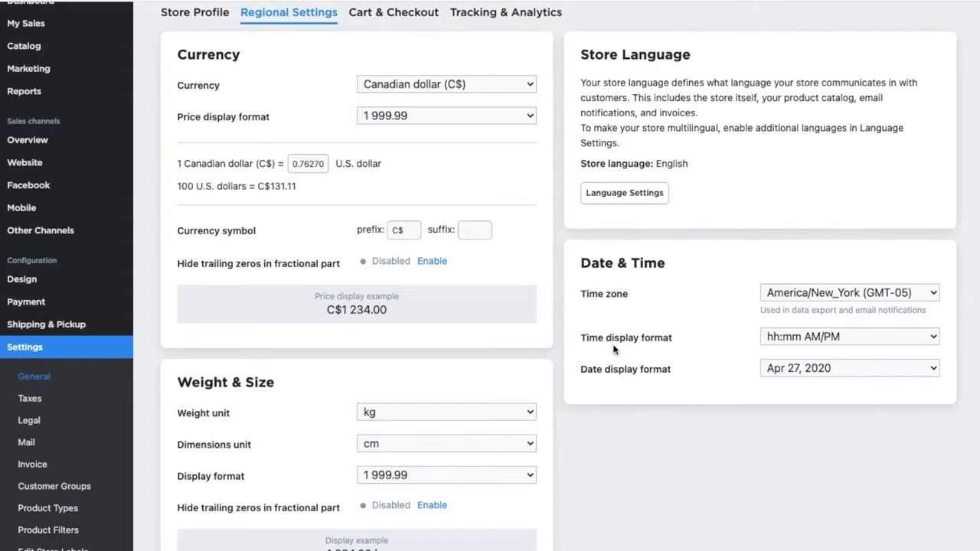
- Browse the Legal consent settings and the list of email notification templates
click(31, 421)
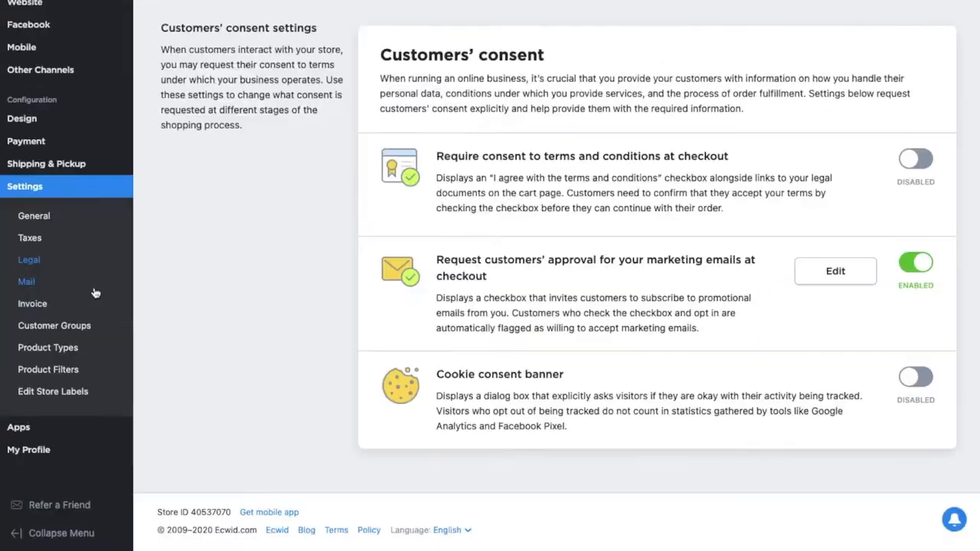
click(93, 291)
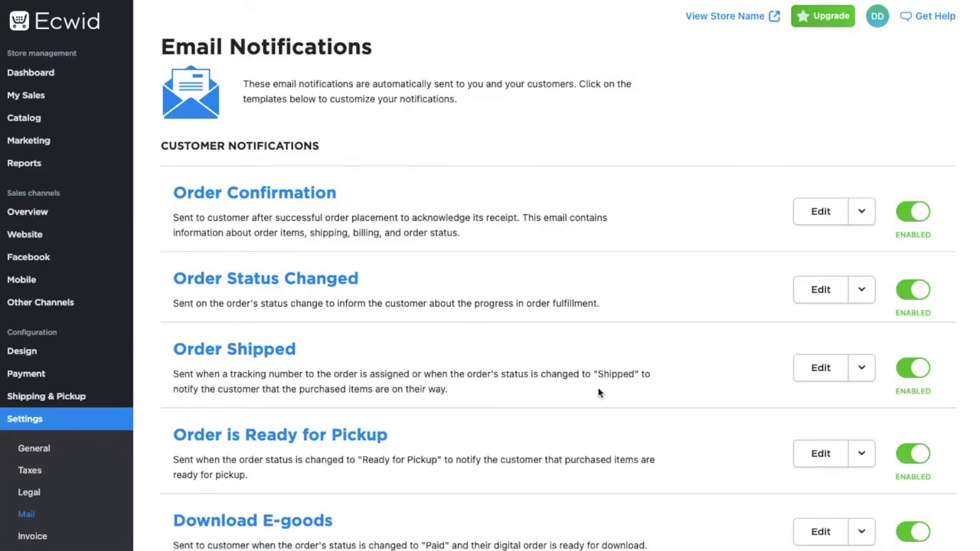
scroll(601, 395, down, 3)
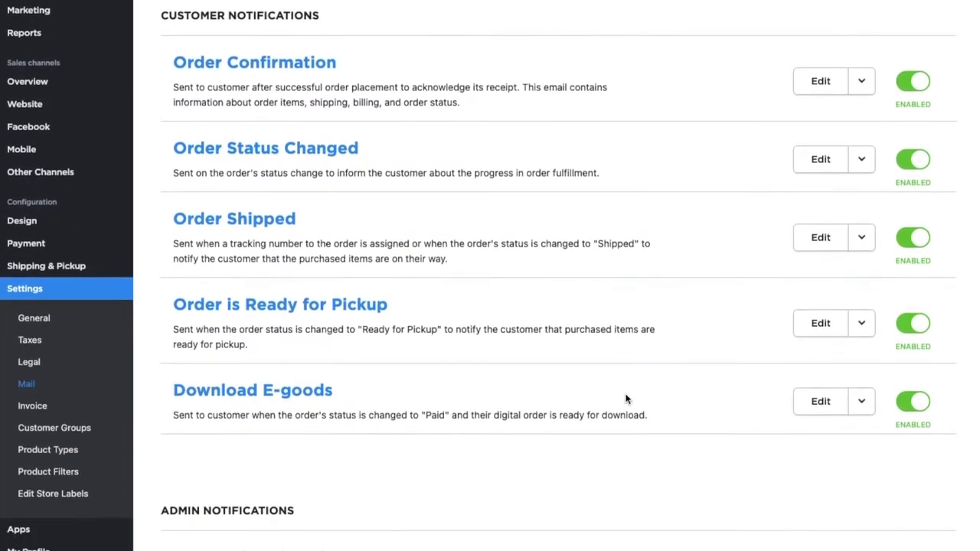
scroll(626, 399, down, 10)
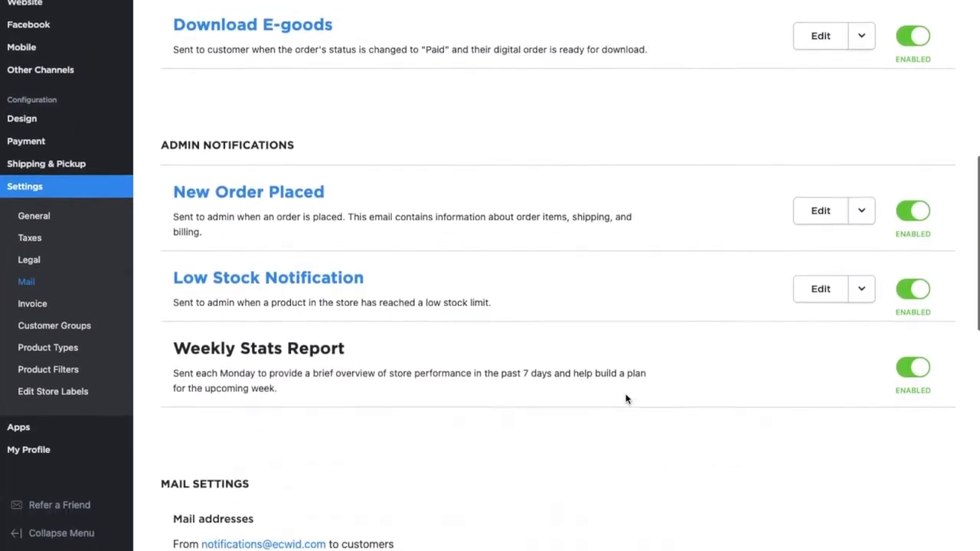
- Open the Invoice settings and preview the sample invoice, then close the preview
click(32, 306)
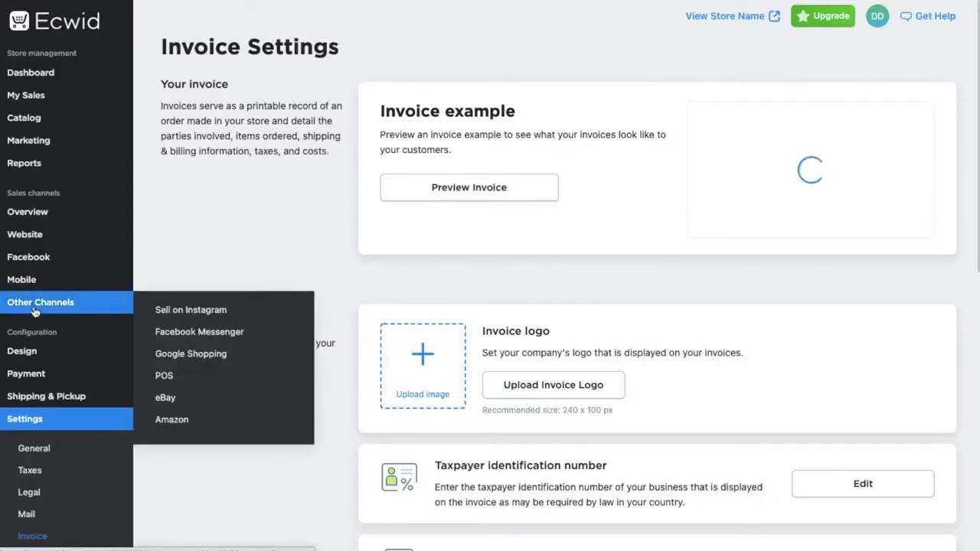
click(546, 195)
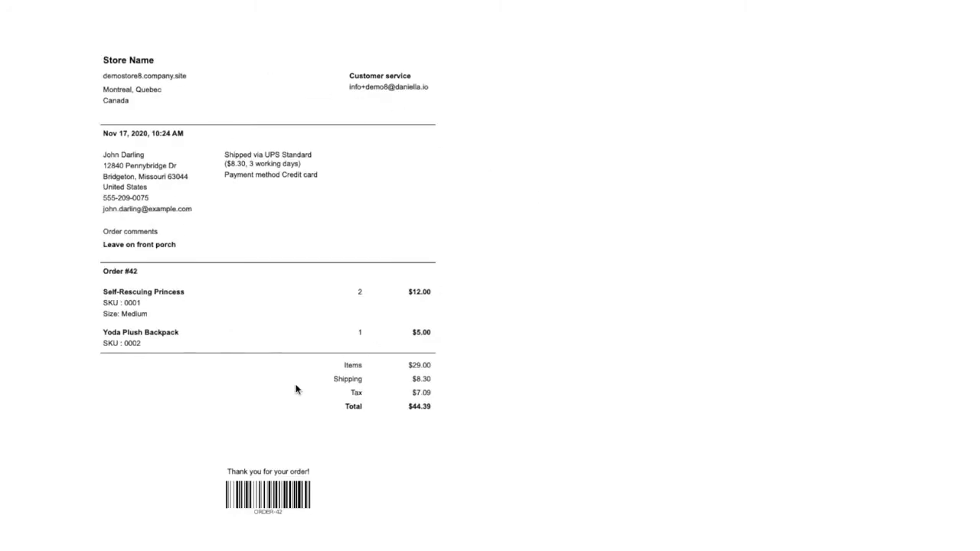
key(super+w)
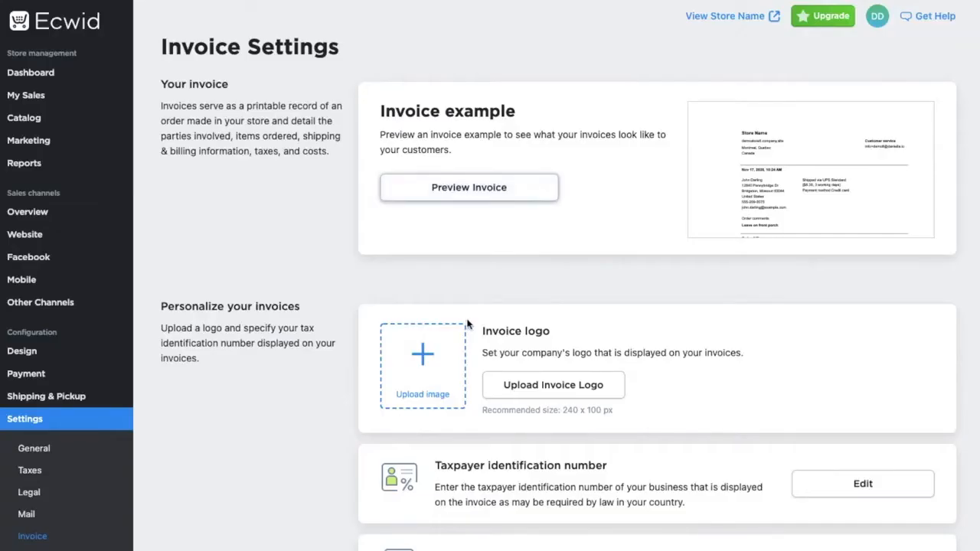
- Open the taxpayer identification number editor and focus its input field
scroll(469, 325, down, 2)
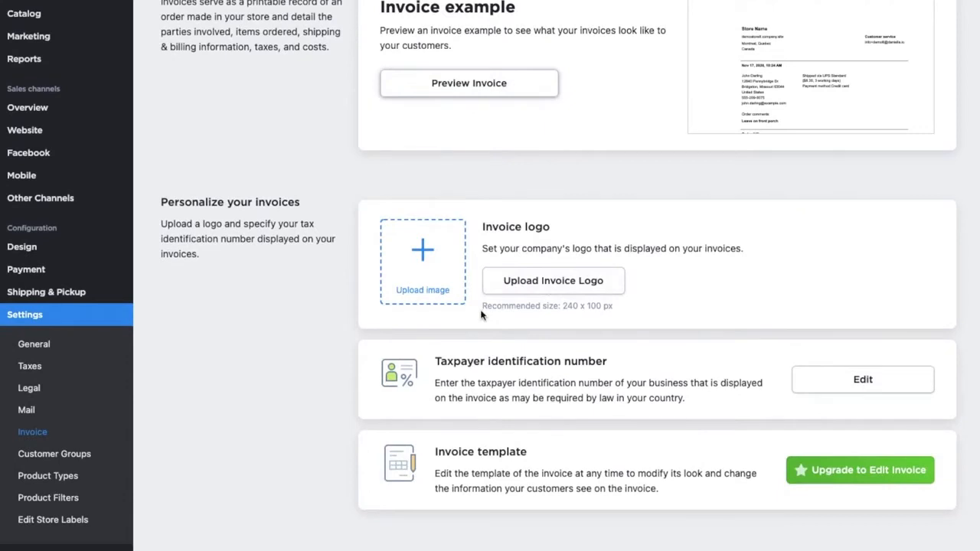
click(856, 372)
scroll(853, 375, down, 3)
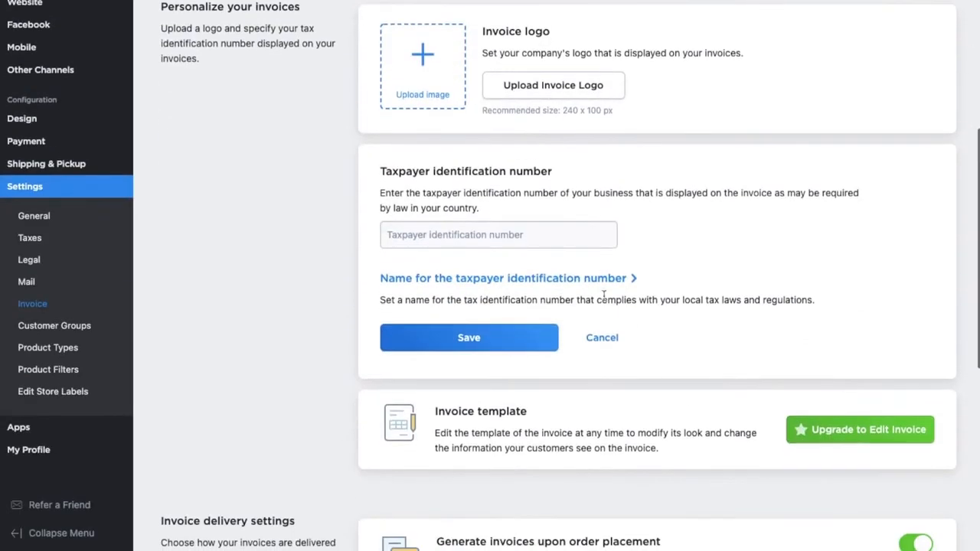
click(468, 223)
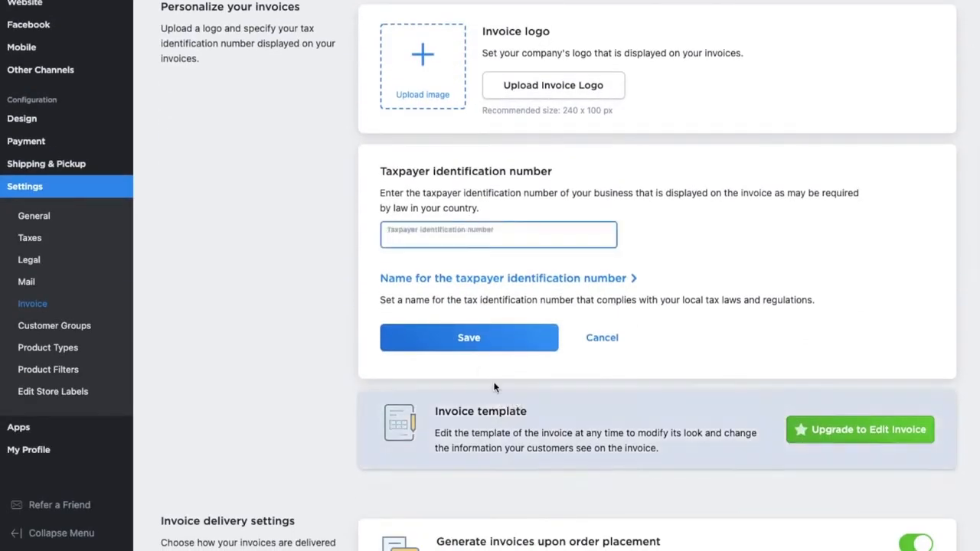
scroll(509, 507, down, 1)
scroll(509, 507, down, 5)
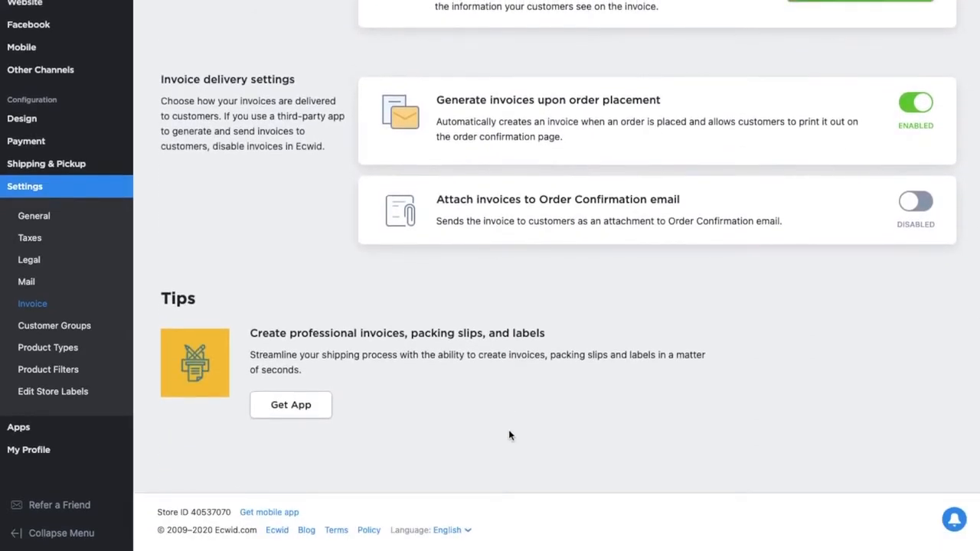
- Enable attaching invoices to the Order Confirmation email
click(915, 201)
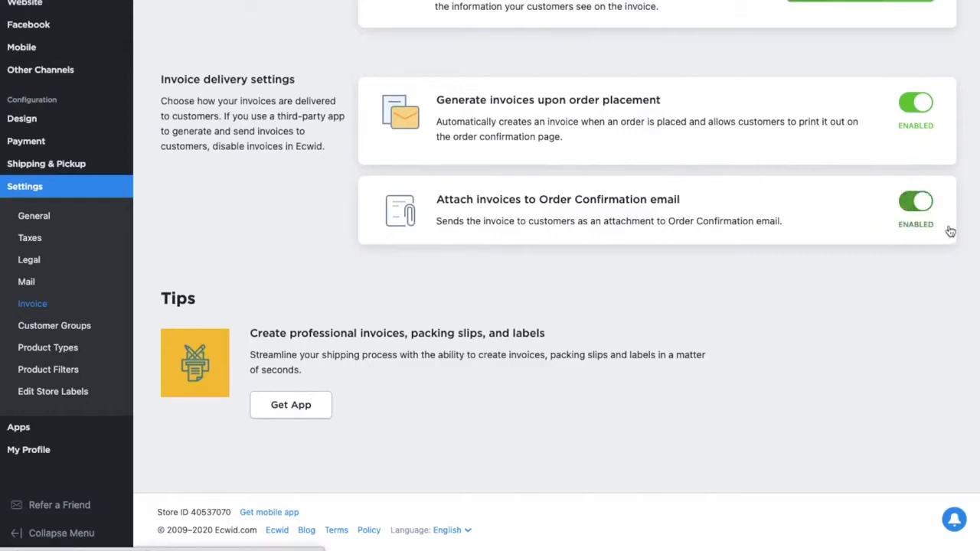
triple_click(496, 197)
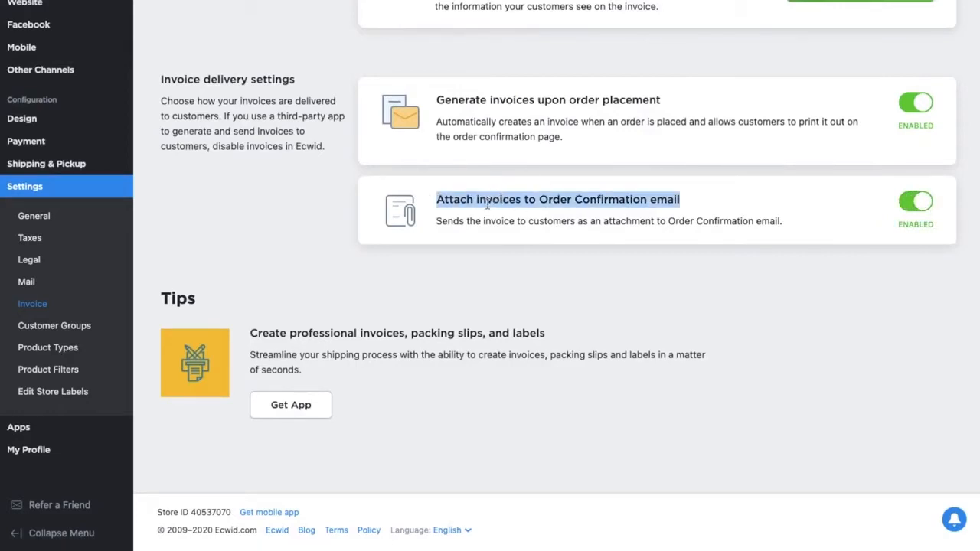
double_click(486, 200)
click(487, 200)
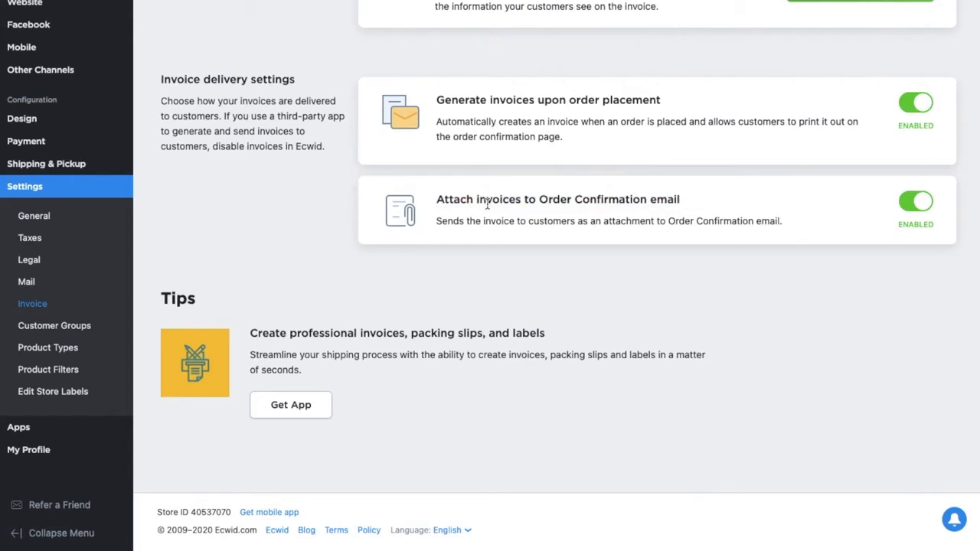
- Remove the Pay by cash payment method from the current payment methods
click(26, 141)
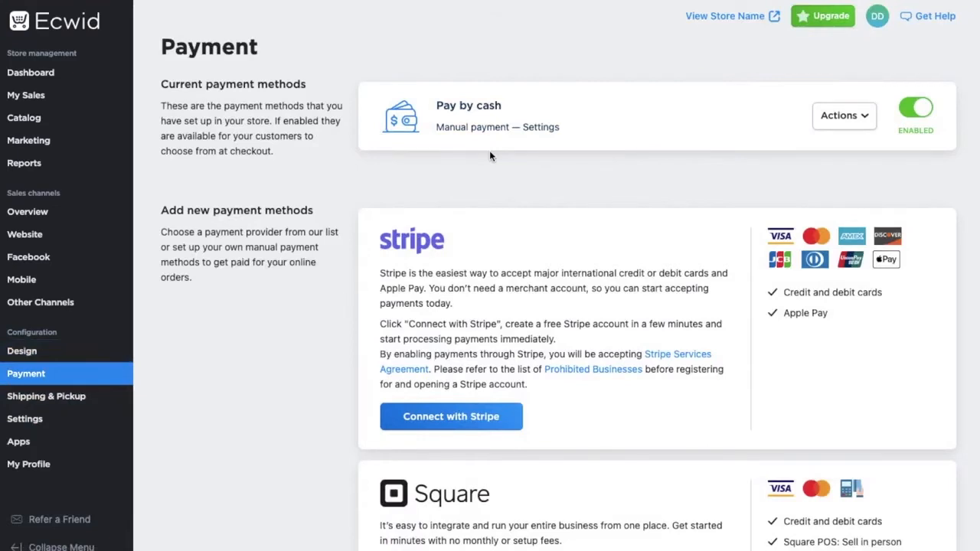
click(842, 115)
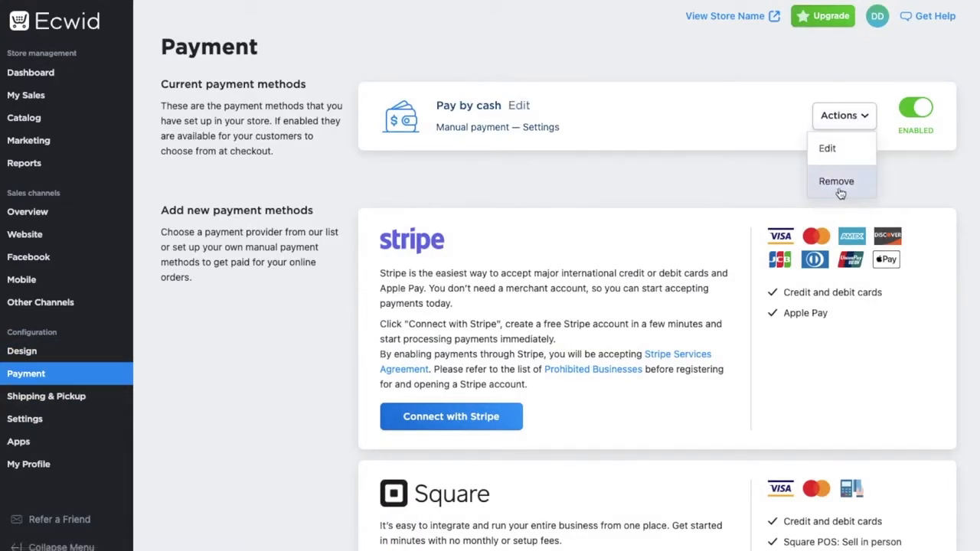
click(856, 190)
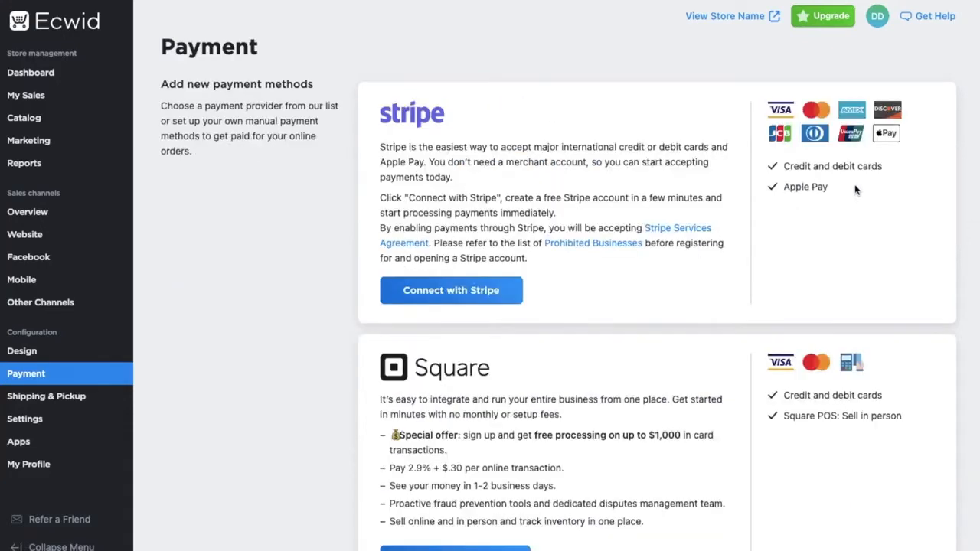
- Go through the storefront checkout for the Rimini Romper up to the payment information step
scroll(969, 248, down, 1)
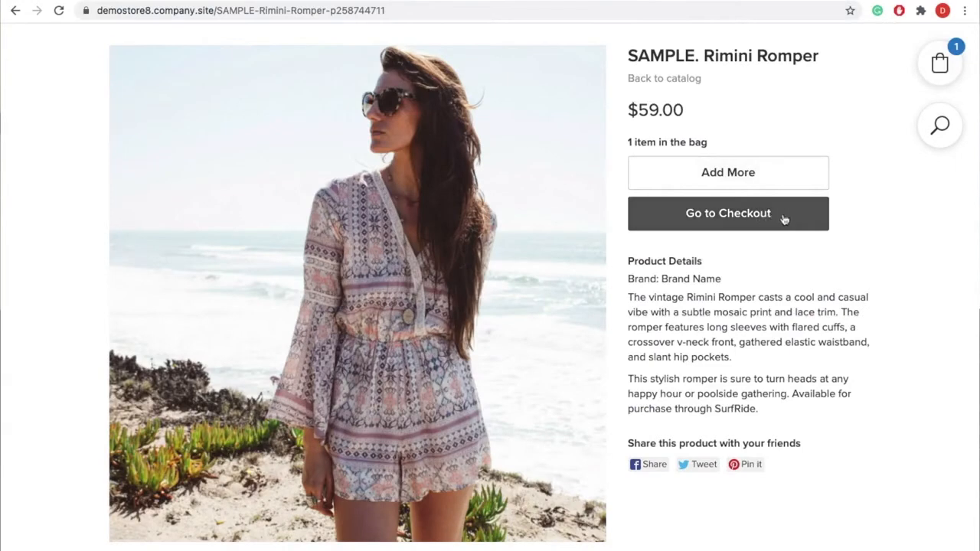
click(762, 217)
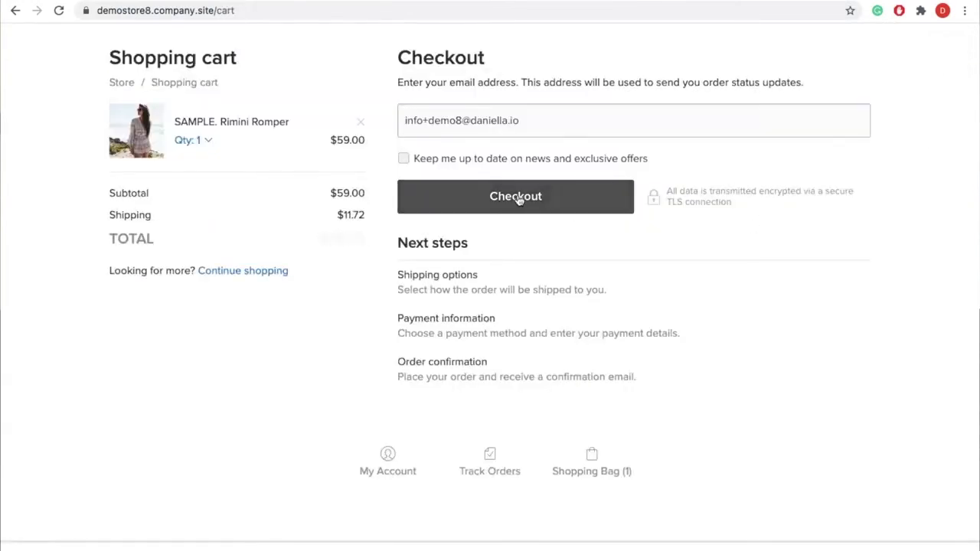
click(523, 205)
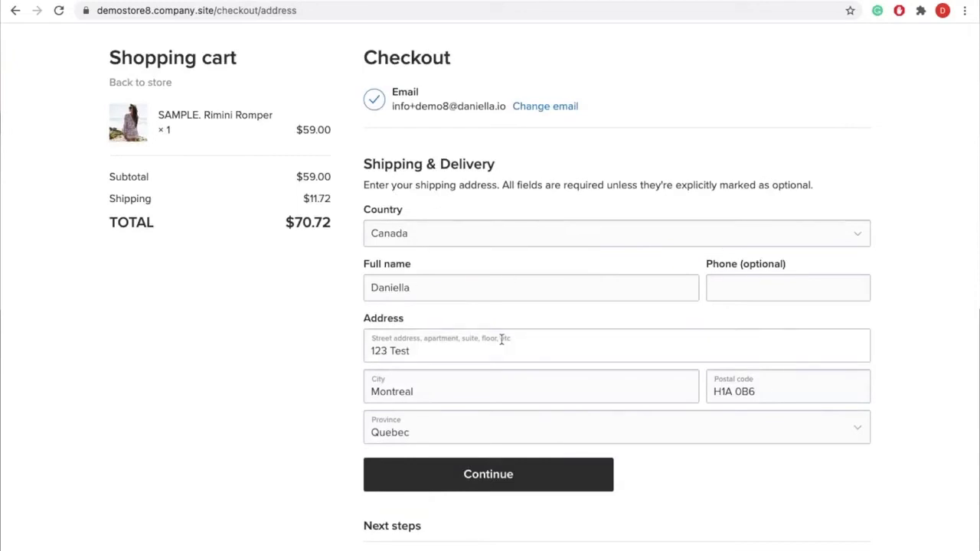
click(496, 471)
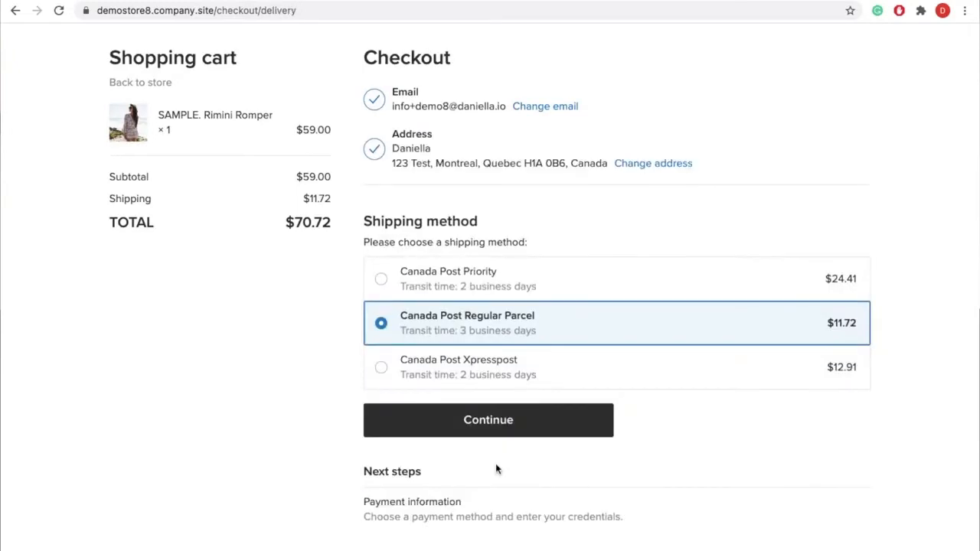
click(525, 432)
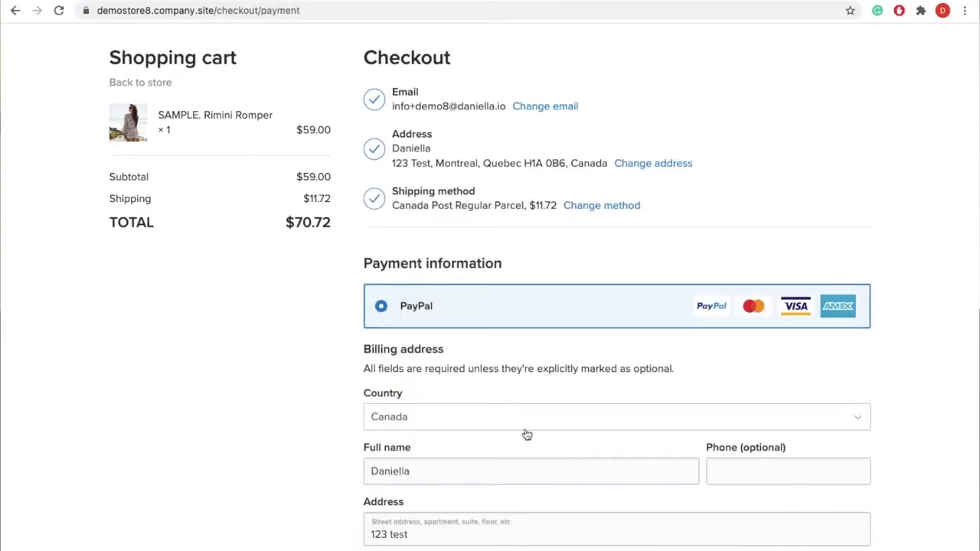
scroll(527, 433, down, 5)
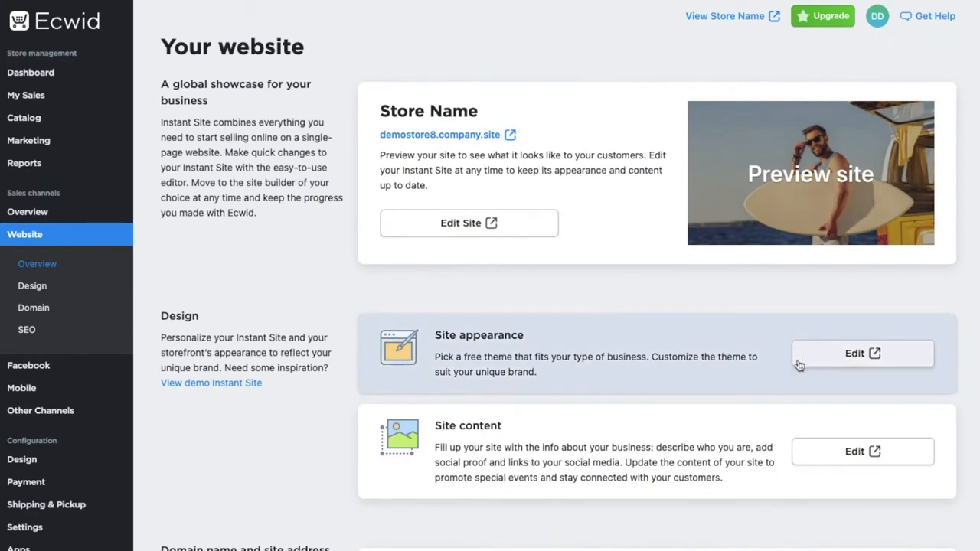
- Open the site appearance editor and apply the Sunglasses design theme
click(823, 360)
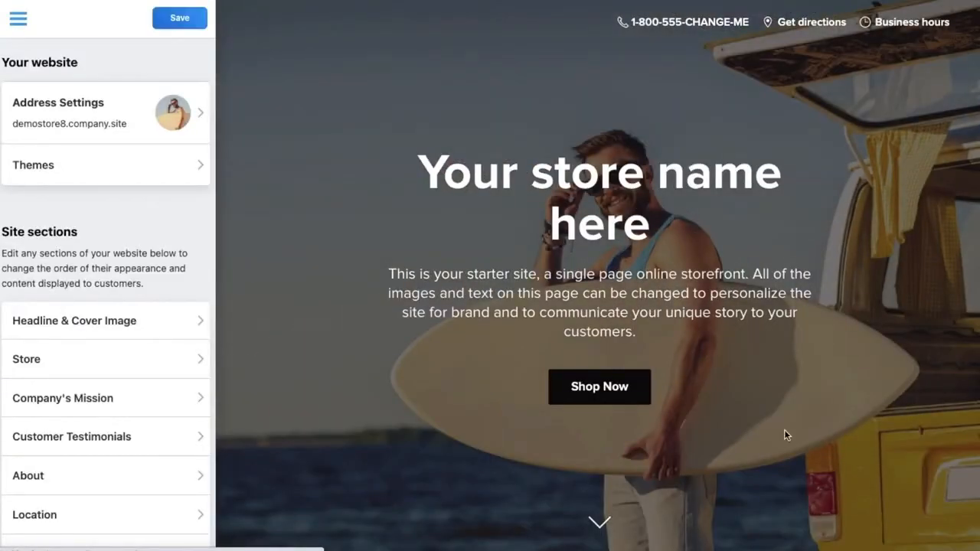
click(137, 164)
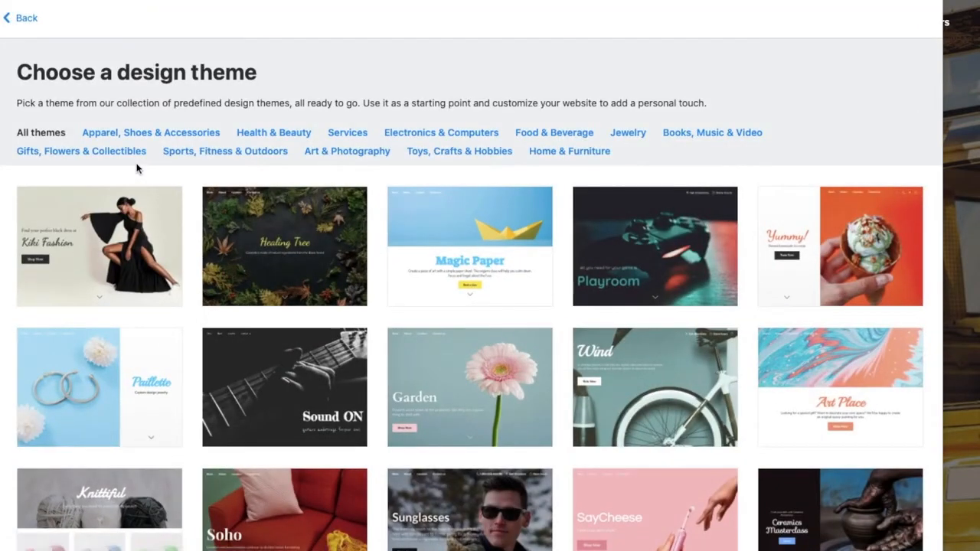
scroll(136, 169, down, 3)
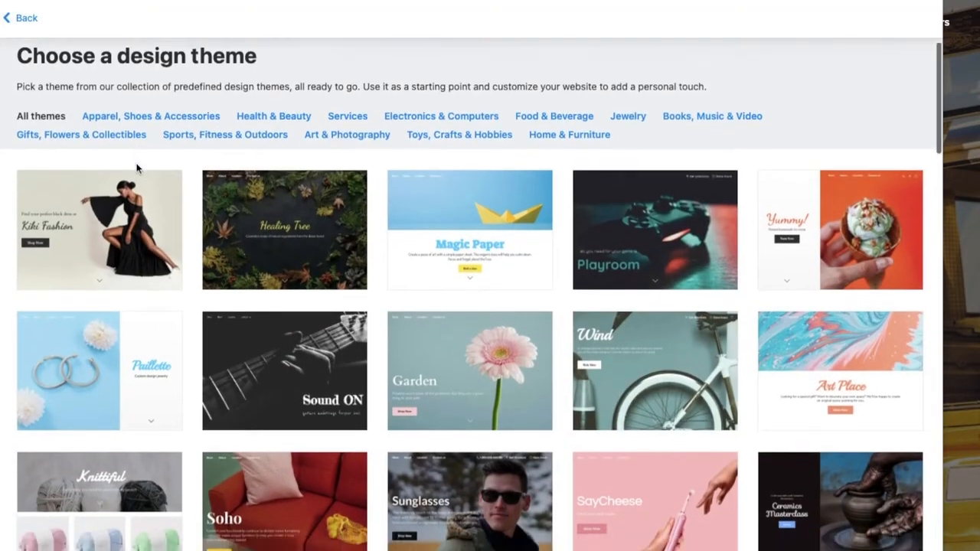
scroll(136, 168, down, 3)
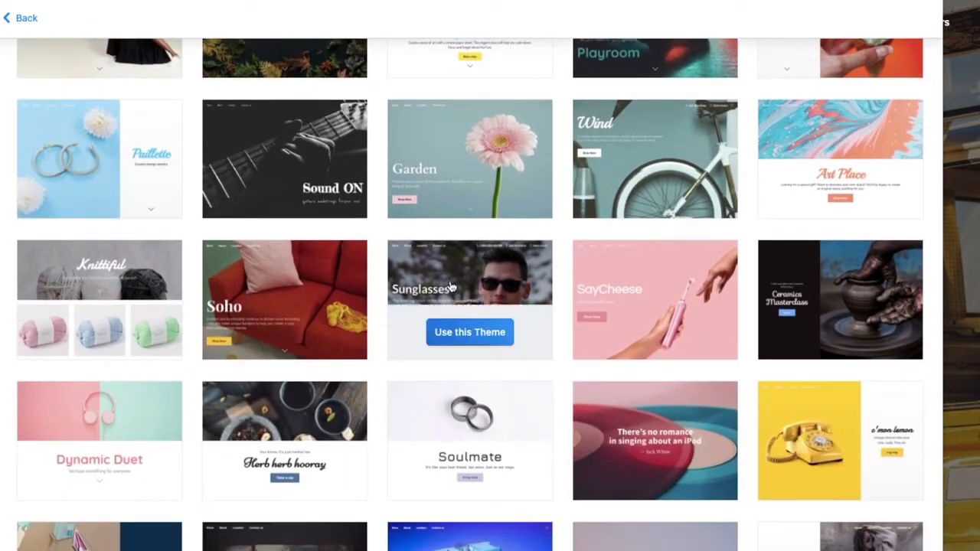
click(451, 287)
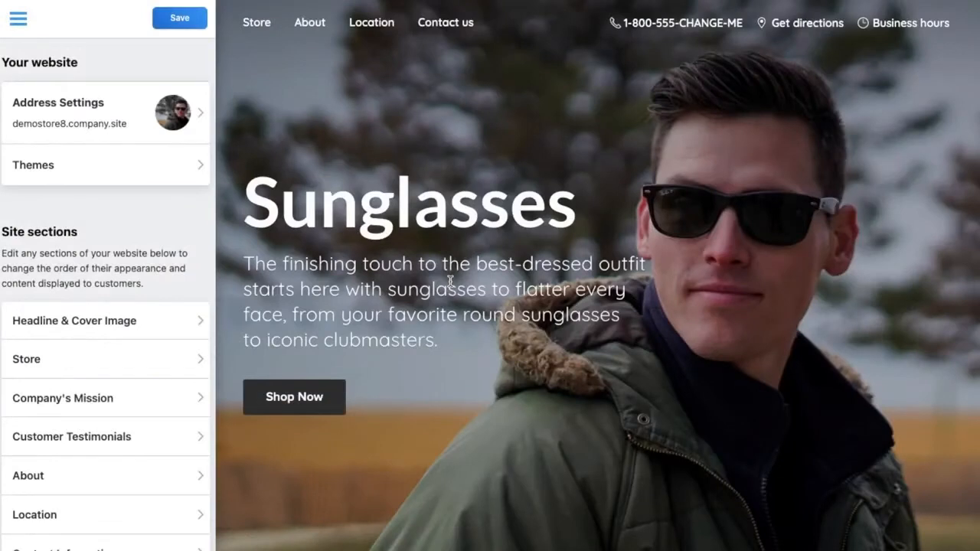
- Set the Headline & Cover Image description to "You Can Wear At Night" and choose the Right sidebar cover layout
click(113, 320)
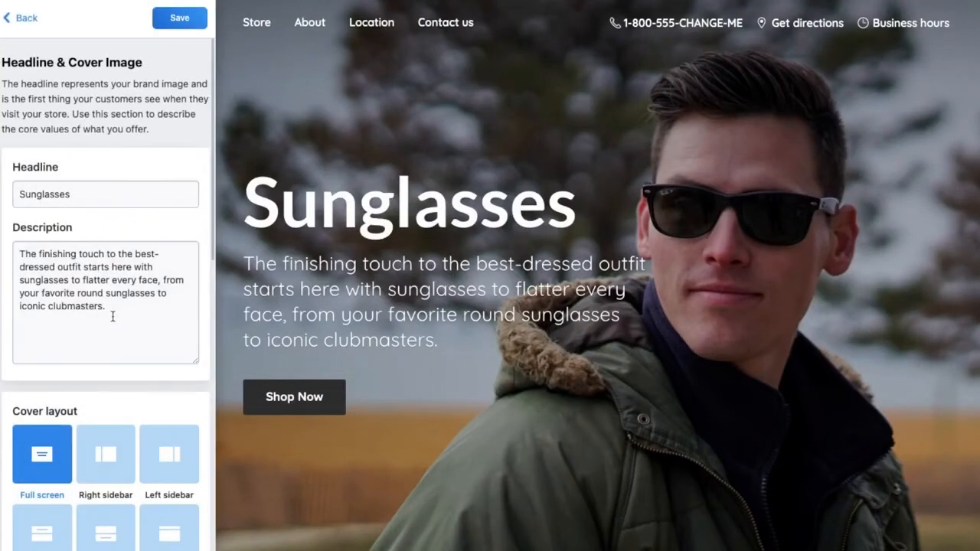
click(99, 194)
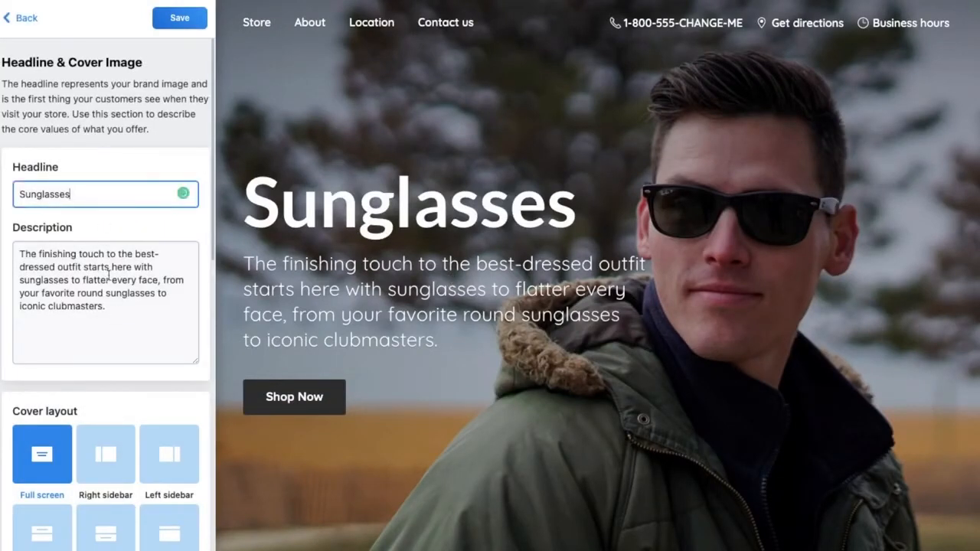
click(107, 276)
key(ctrl+a)
text(You Can Wear At Night)
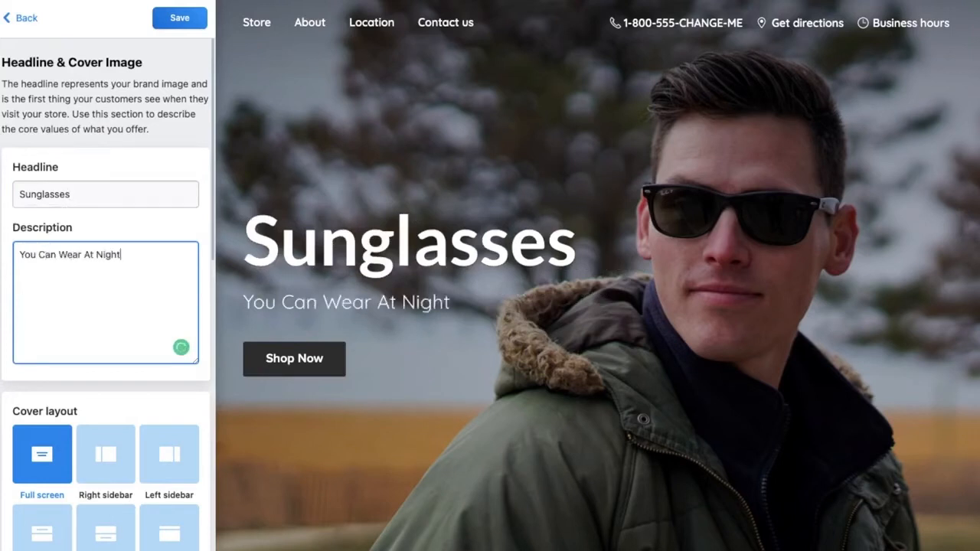
scroll(105, 290, down, 2)
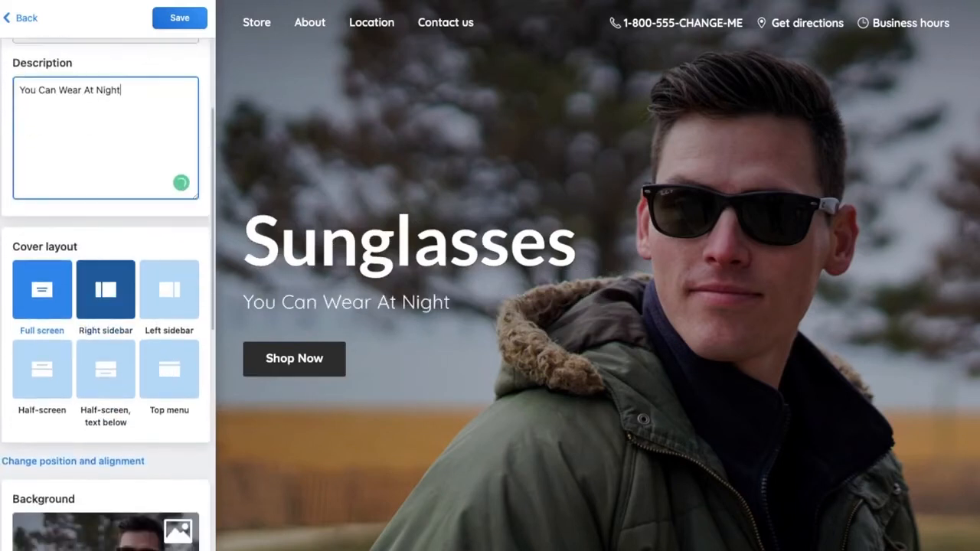
click(111, 294)
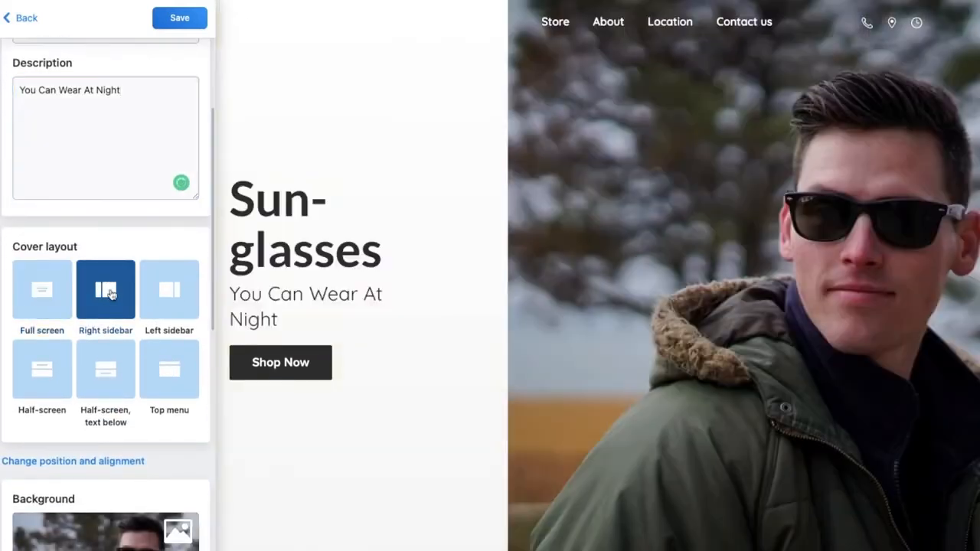
- Set the cover layout to Full screen
click(171, 304)
scroll(92, 368, up, 1)
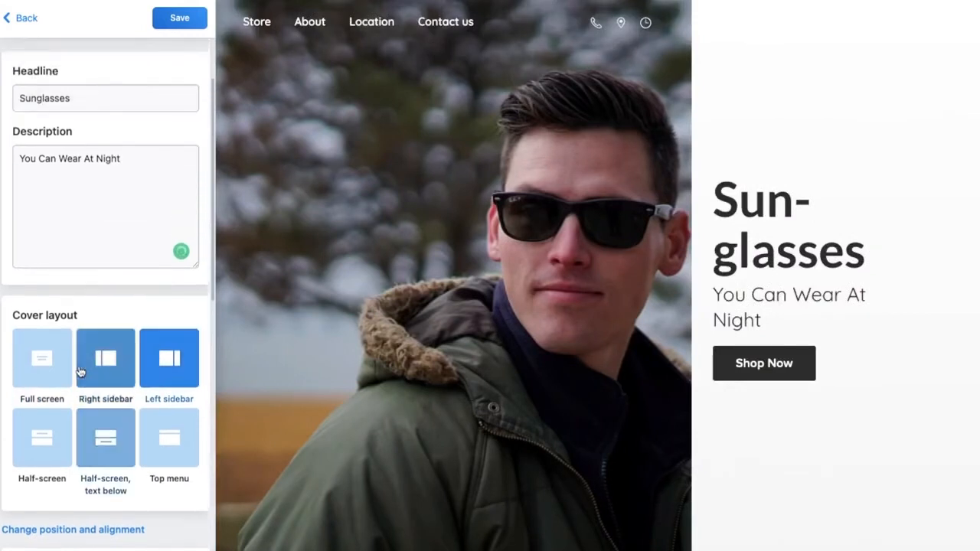
click(51, 368)
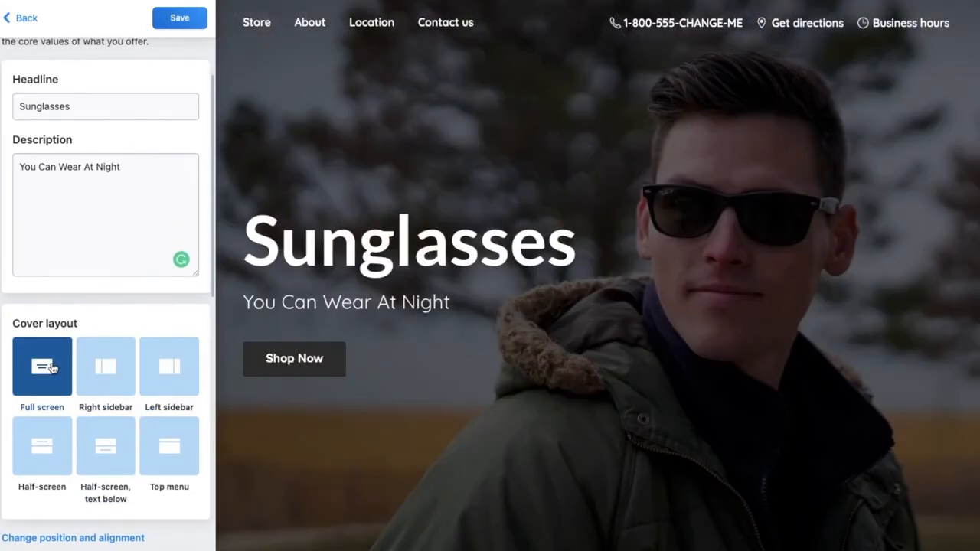
- Open the cover background settings to review the image options, and return to the cover settings
scroll(149, 241, down, 6)
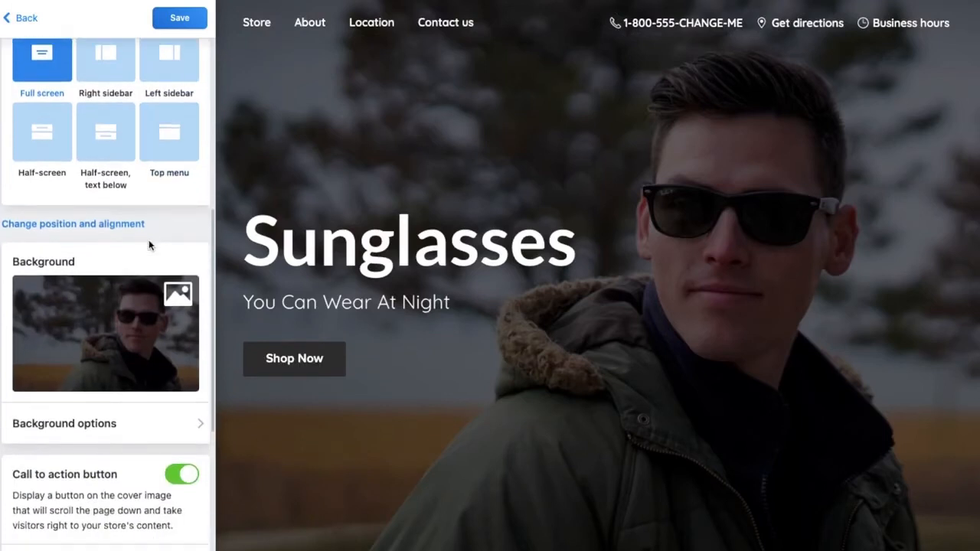
click(127, 310)
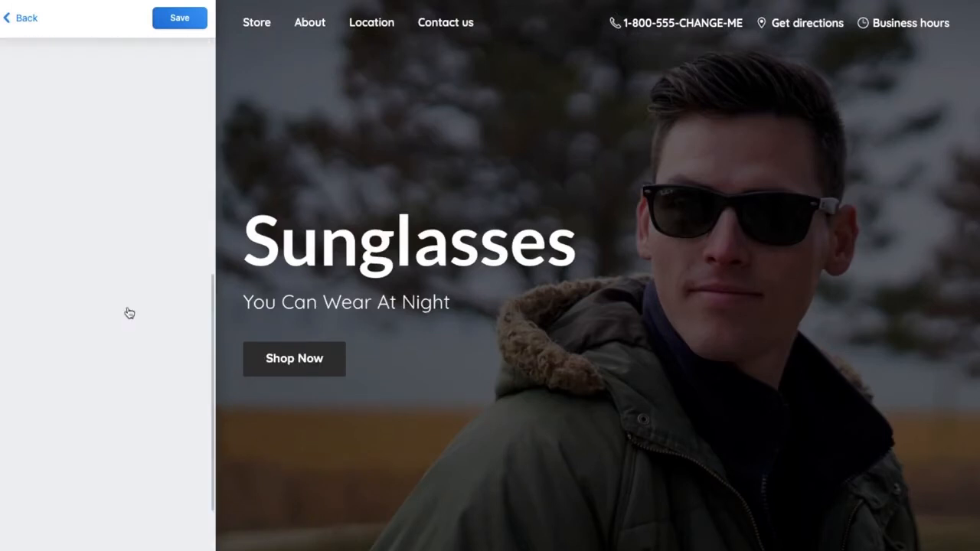
scroll(129, 311, down, 3)
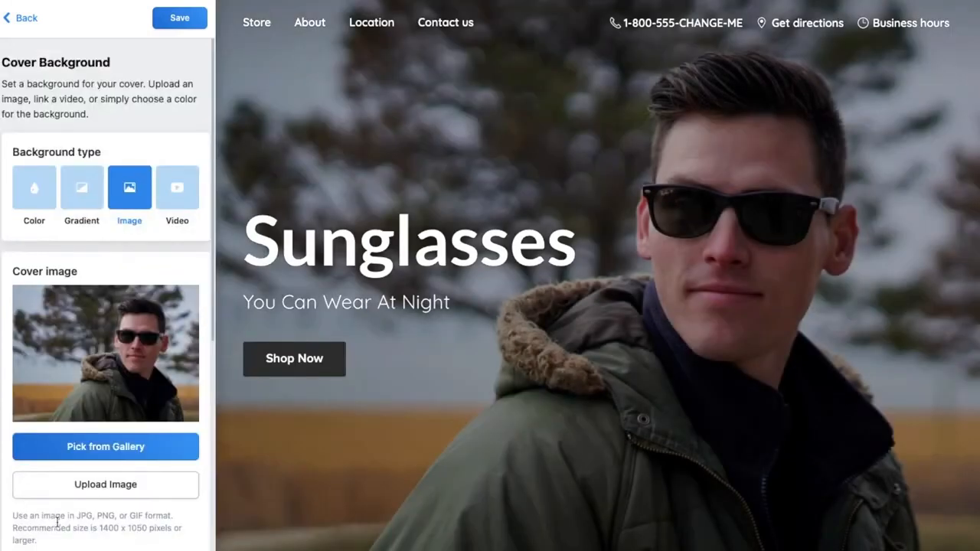
click(29, 19)
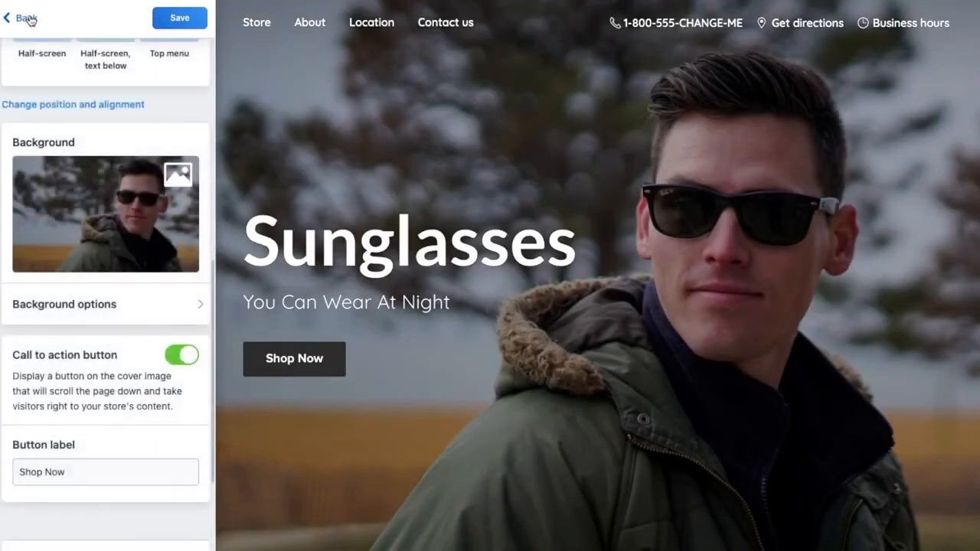
- Set the headline typography font family to Maven Pro
scroll(76, 372, down, 5)
triple_click(62, 291)
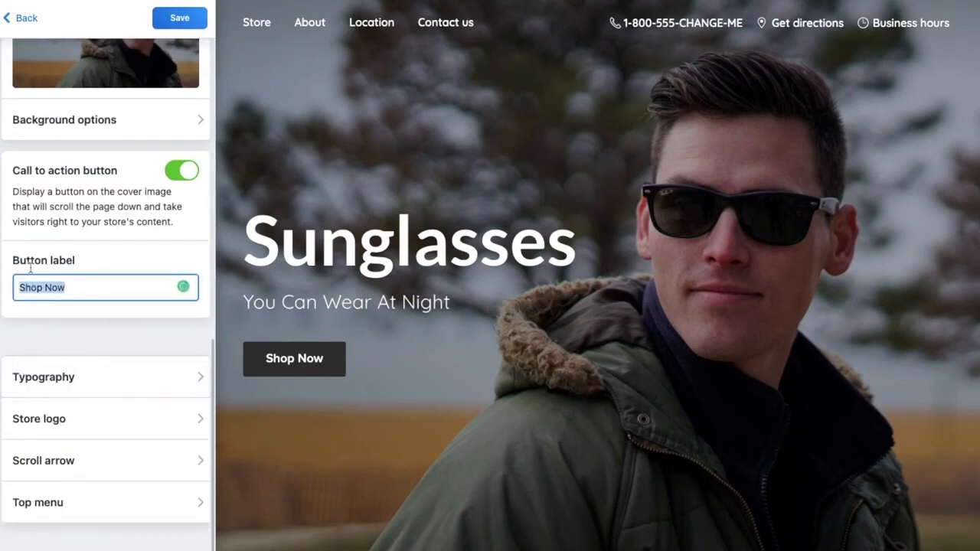
click(74, 293)
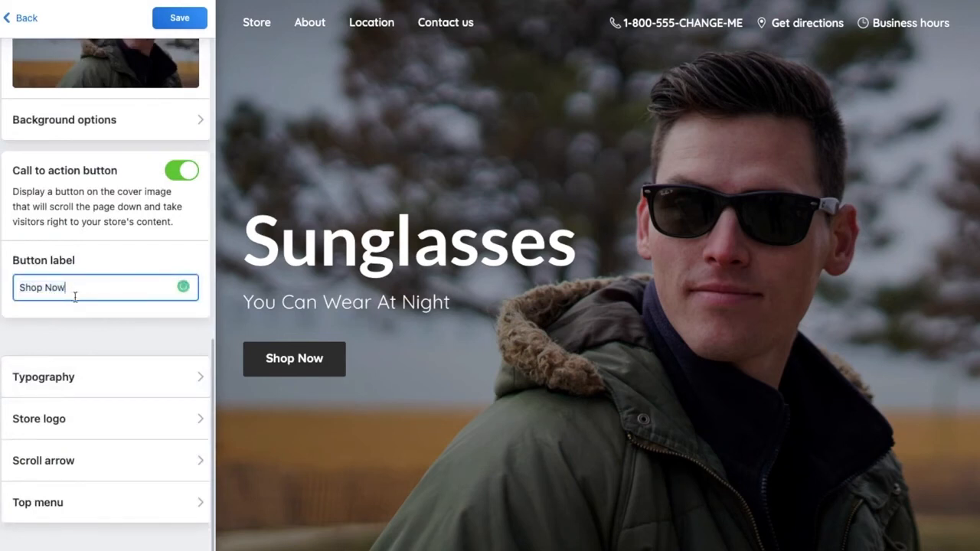
click(81, 373)
scroll(81, 372, down, 2)
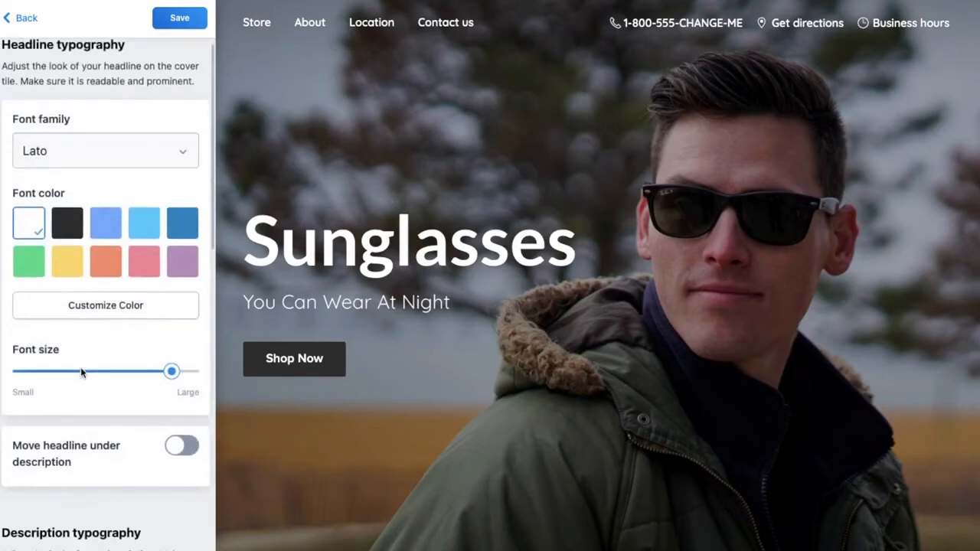
click(104, 121)
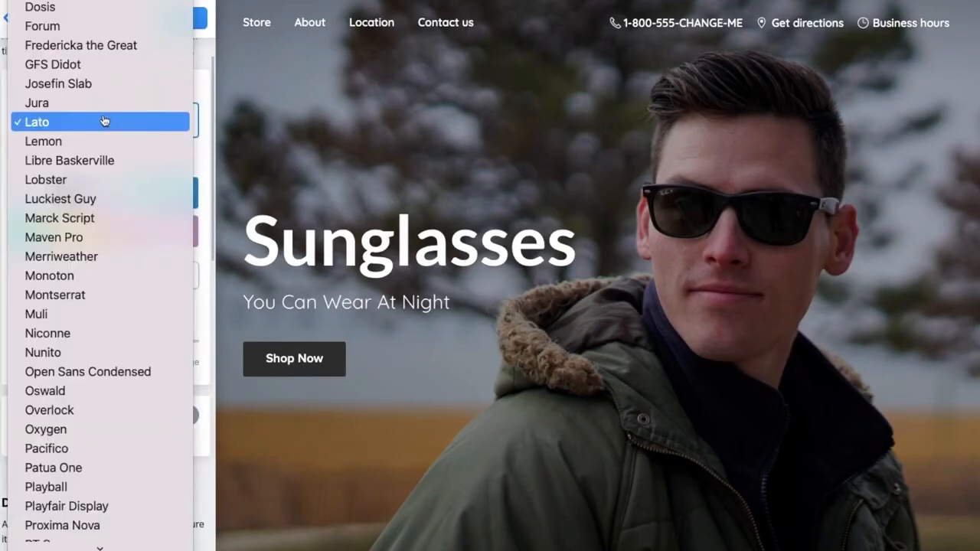
click(105, 238)
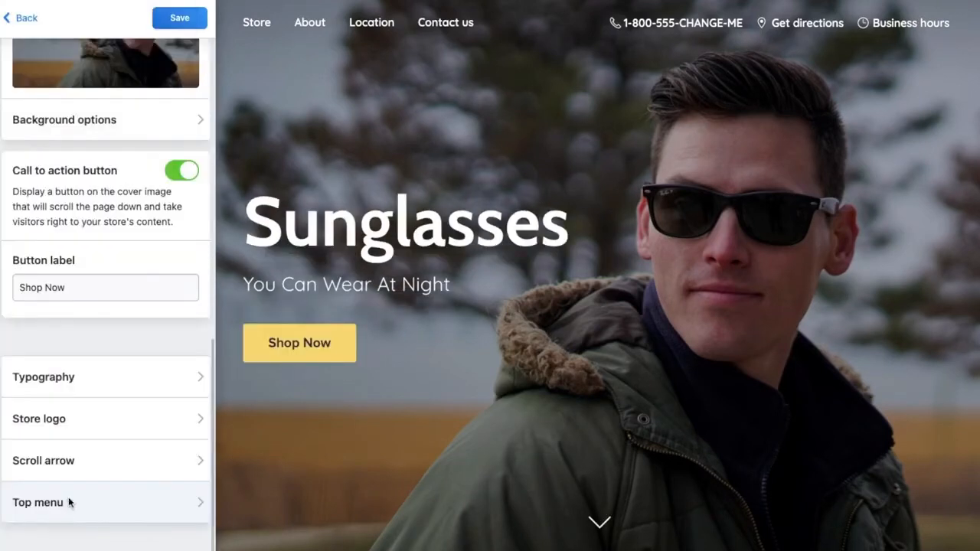
- Set the top menu's phone display option to Do not show
click(65, 502)
click(101, 167)
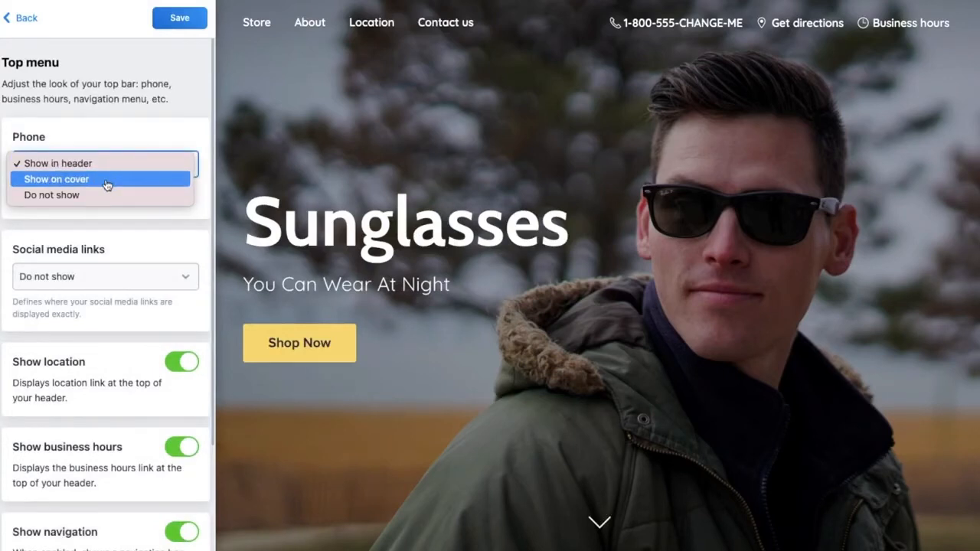
click(104, 194)
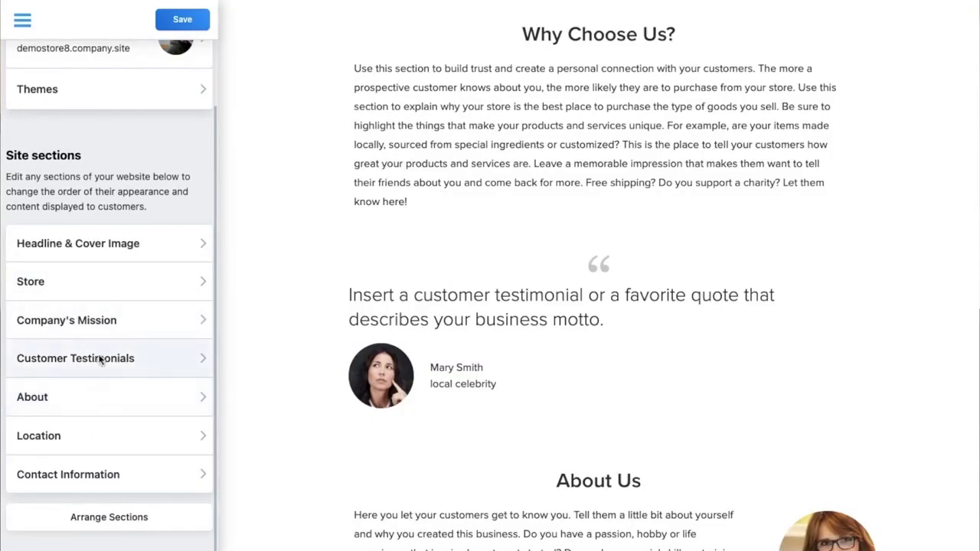
- Clear the quote text of Testimonial #3 in the Customer Testimonials section
click(39, 357)
click(143, 473)
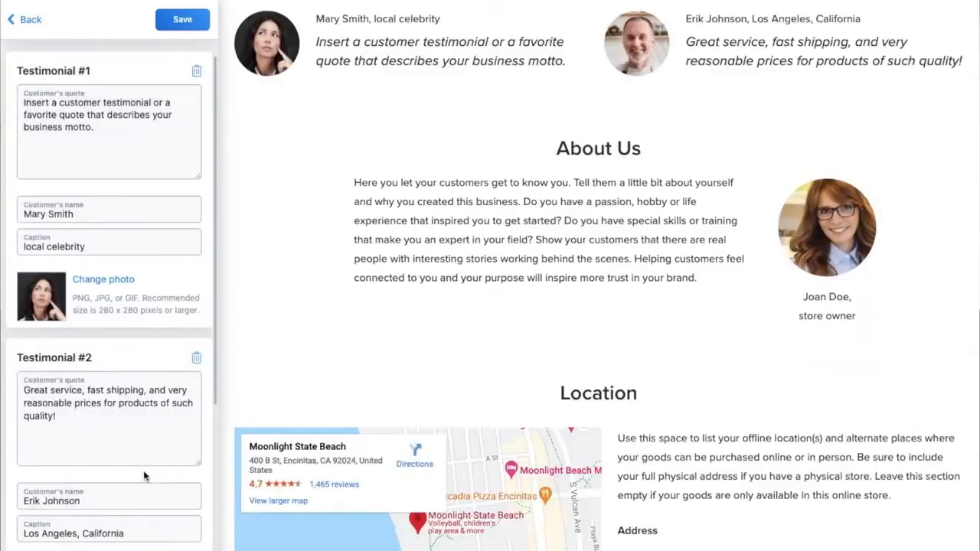
click(136, 513)
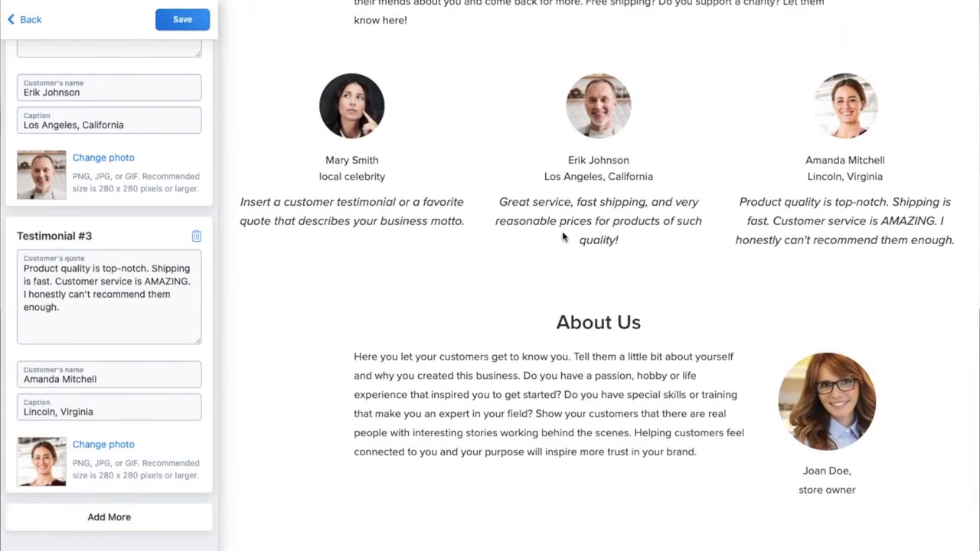
triple_click(47, 294)
key(BackSpace)
scroll(48, 294, up, 1)
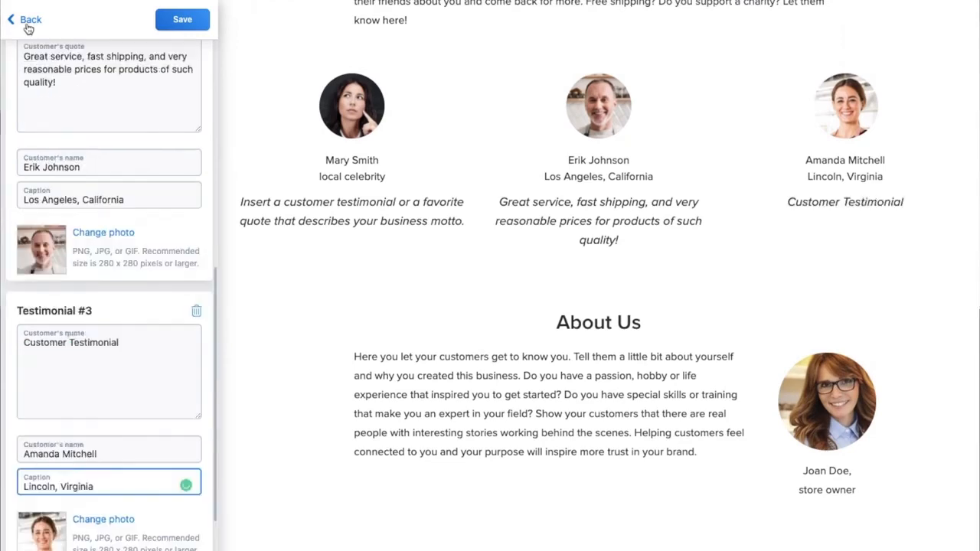
click(28, 27)
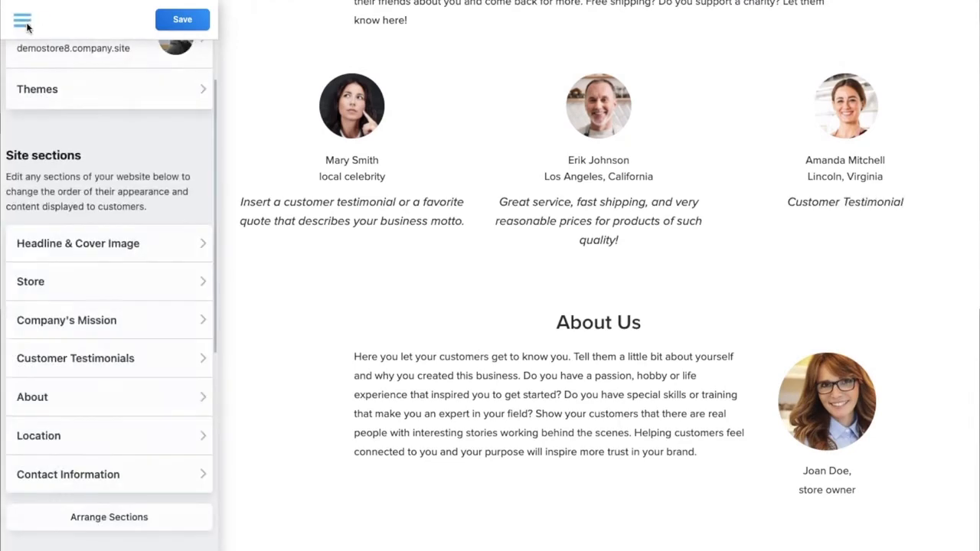
- Enter Facebook as the Facebook social media link
click(79, 405)
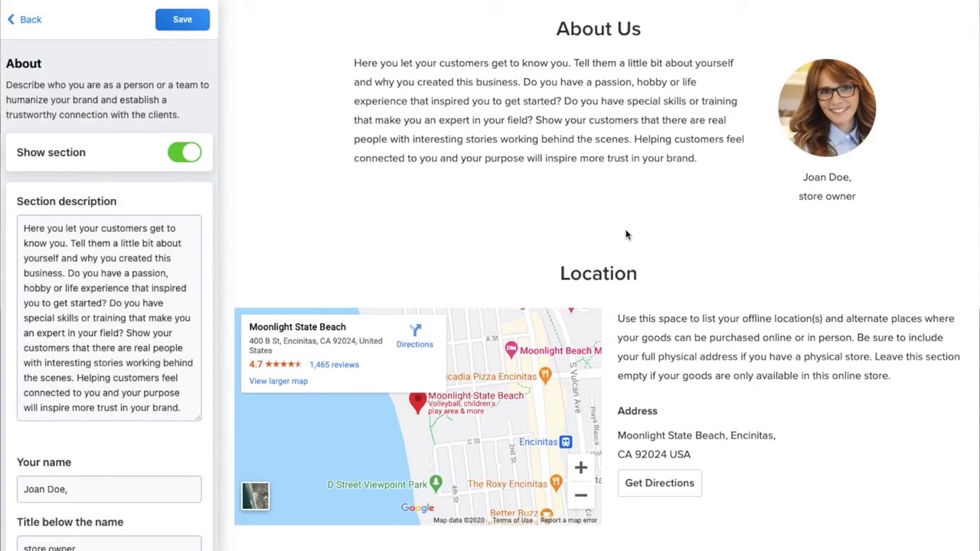
scroll(124, 310, down, 10)
click(112, 206)
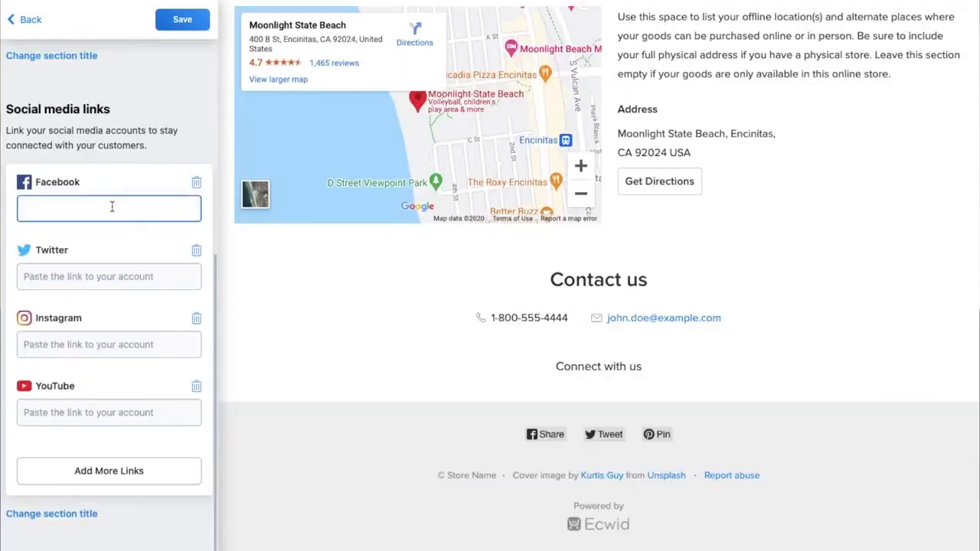
text(F)
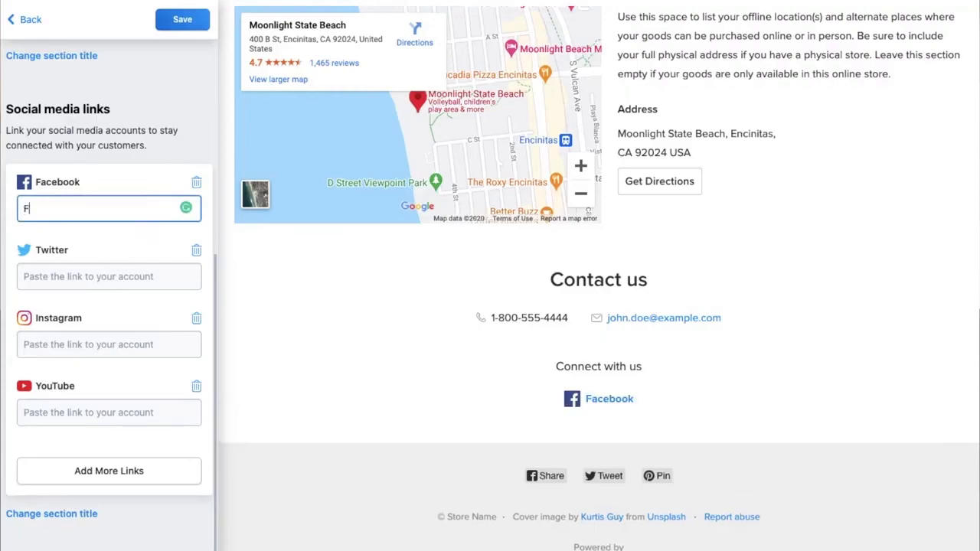
text(acebook)
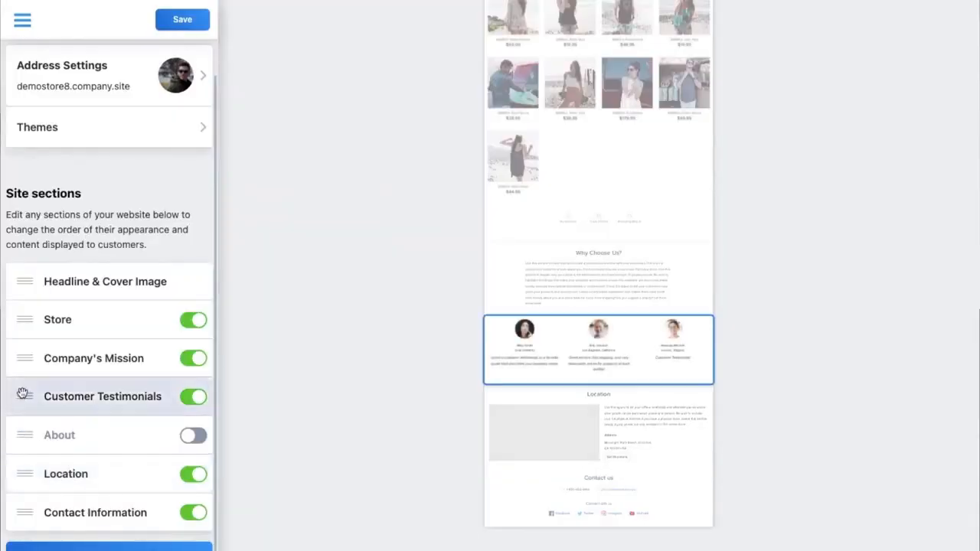
- Move the Customer Testimonials section down in the site section arrangement
drag(25, 394, 24, 416)
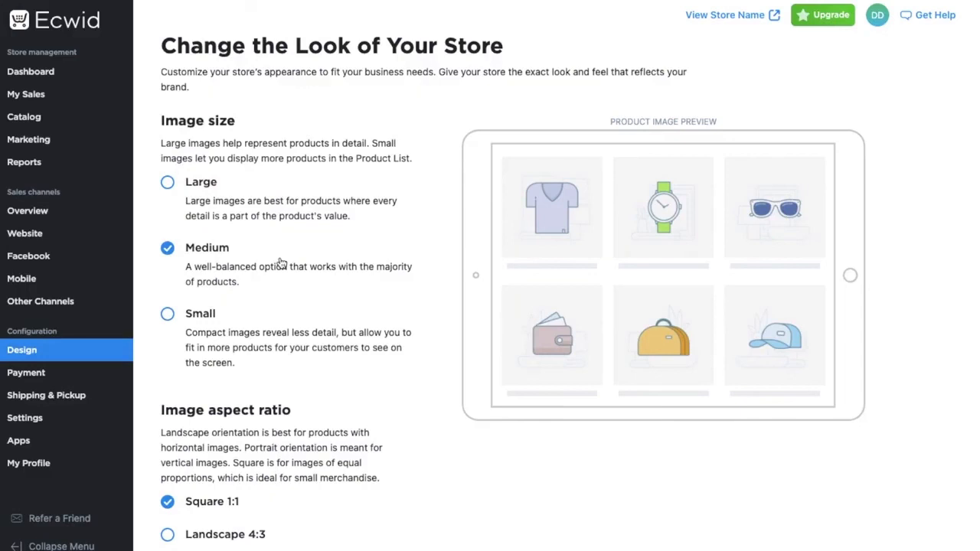
- Set the store's product image size to Large and the image aspect ratio to Landscape 4:3
click(220, 201)
scroll(310, 325, down, 5)
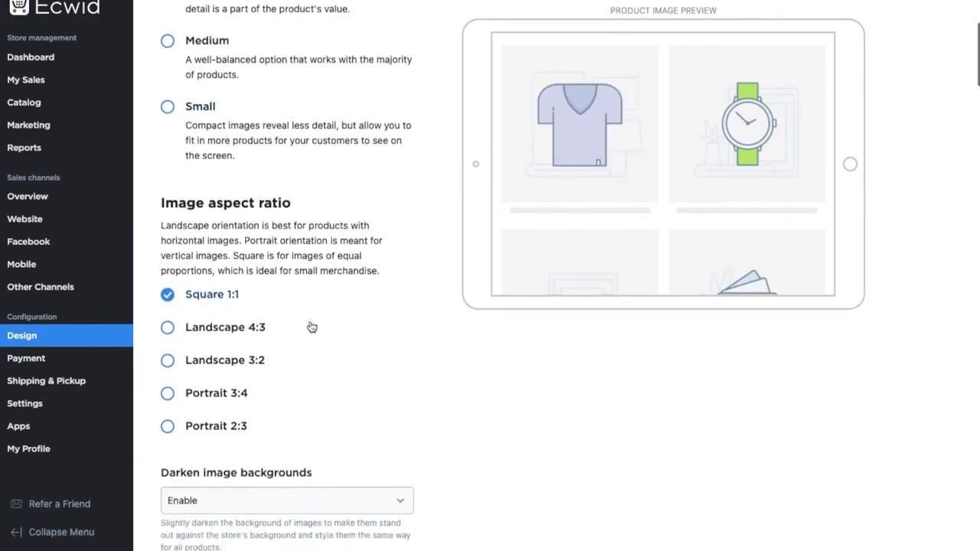
click(255, 331)
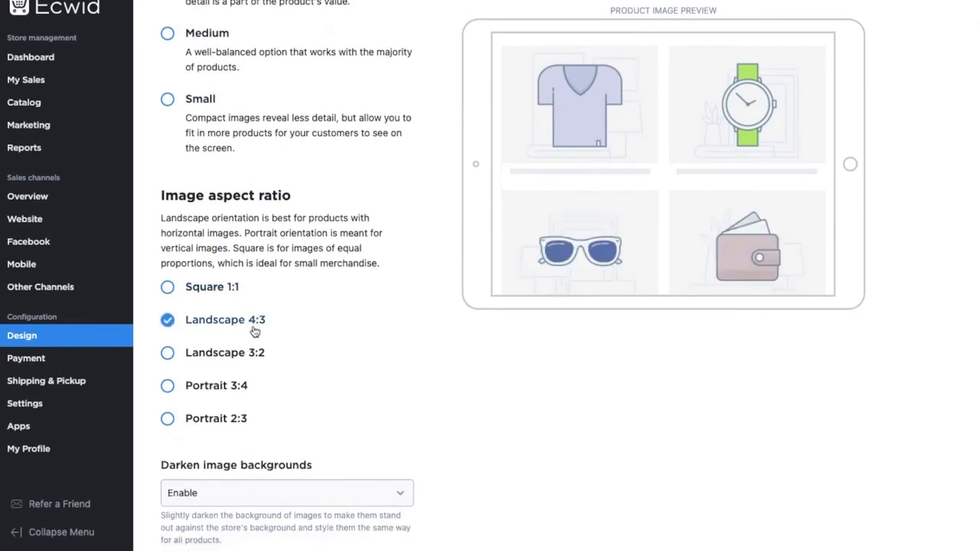